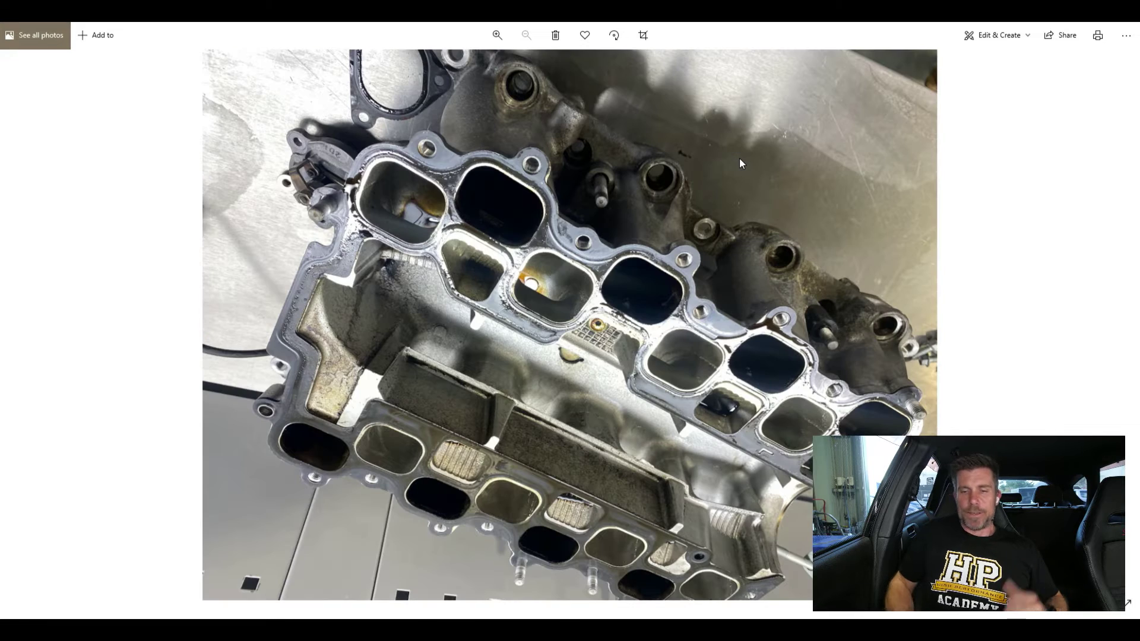
key(Right)
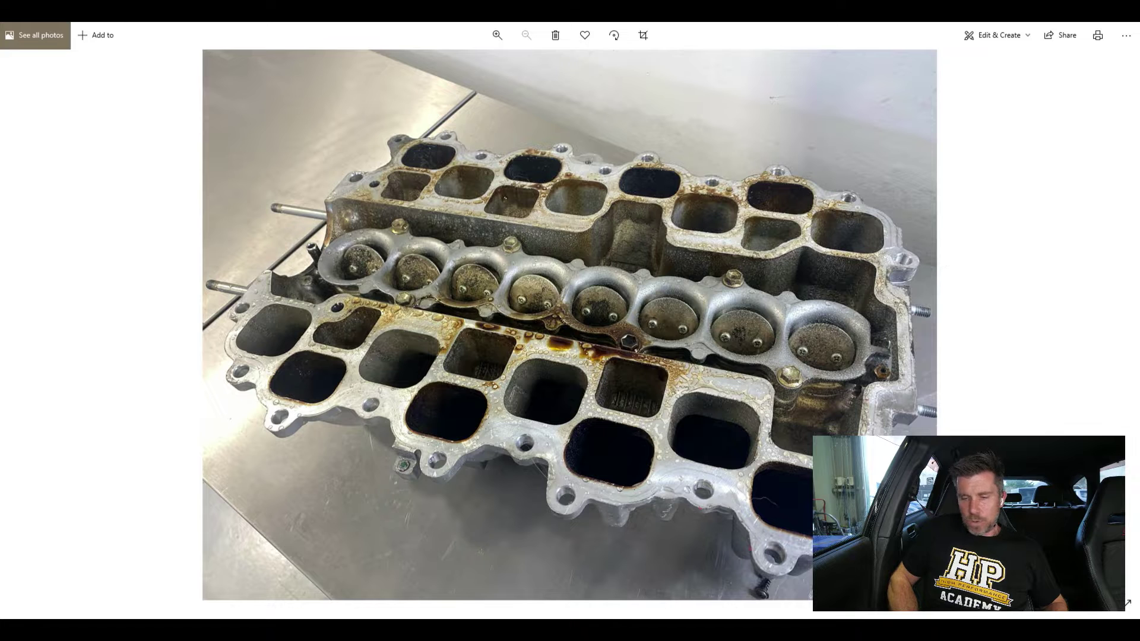
Advance to the split intake manifold photo, circle its runner port rows in red, then clear the ink
mouse_move(807, 430)
mouse_down()
mouse_move(615, 380)
mouse_move(659, 559)
mouse_move(796, 566)
mouse_up()
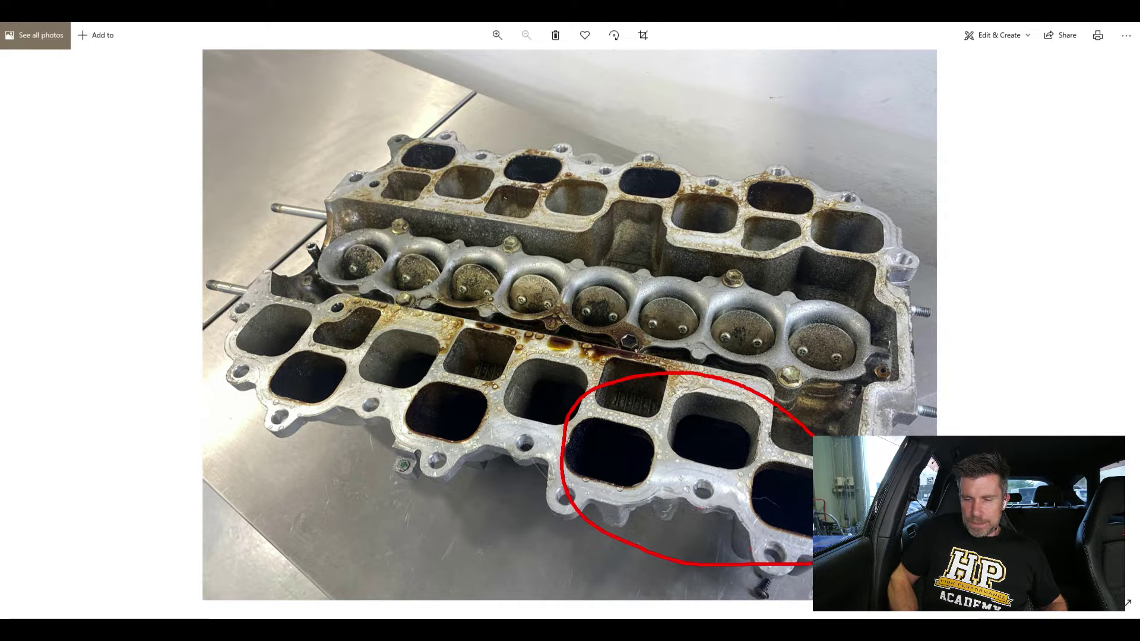
mouse_move(866, 332)
mouse_down()
mouse_move(502, 252)
mouse_move(387, 242)
mouse_move(333, 245)
mouse_move(326, 283)
mouse_move(383, 307)
mouse_move(624, 354)
mouse_move(842, 378)
mouse_move(882, 342)
mouse_move(865, 321)
mouse_up()
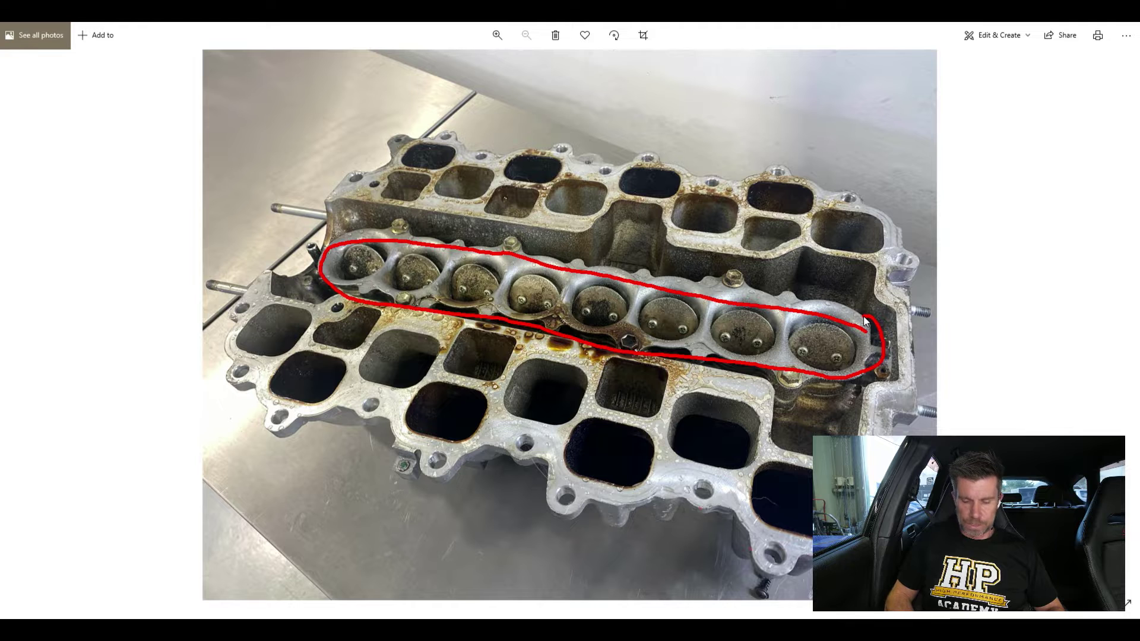
key(Escape)
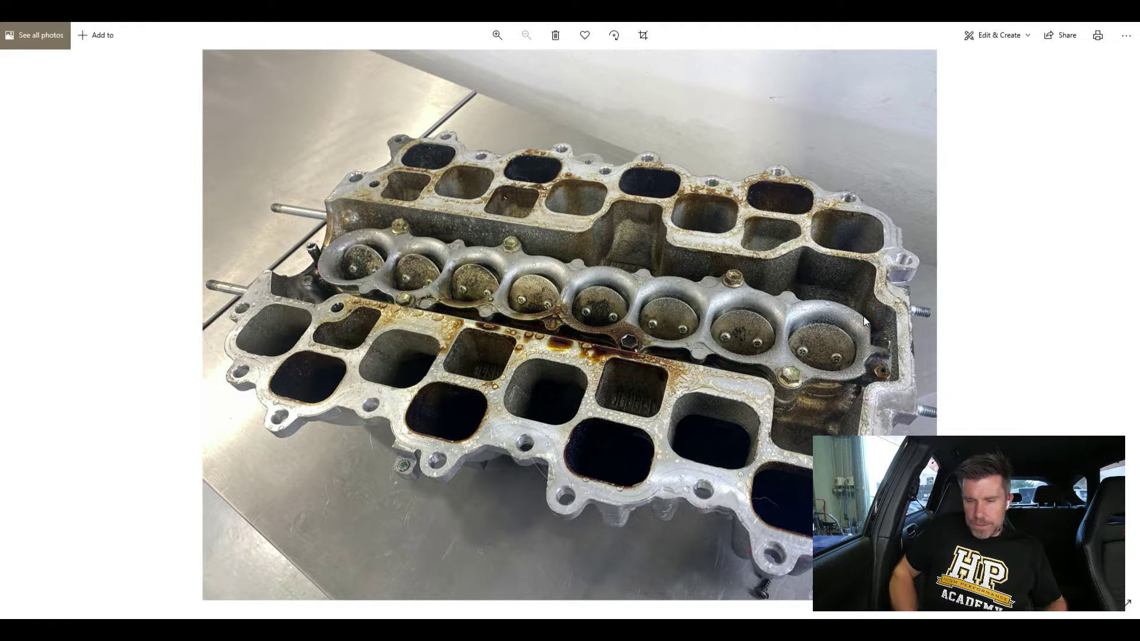
Loop the angled manifold photo's lower runner section in red, erase it, then advance to the hoses photo
key(Right)
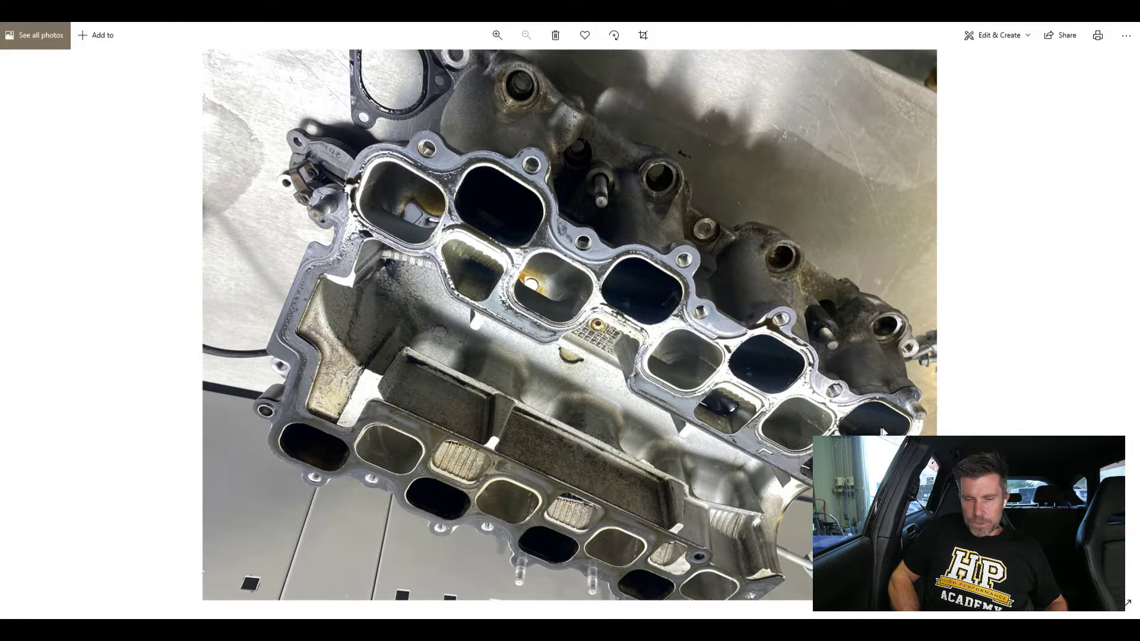
mouse_move(924, 411)
mouse_down()
mouse_move(667, 224)
mouse_move(291, 185)
mouse_move(250, 331)
mouse_move(300, 475)
mouse_move(623, 617)
mouse_move(954, 419)
mouse_move(941, 402)
mouse_up()
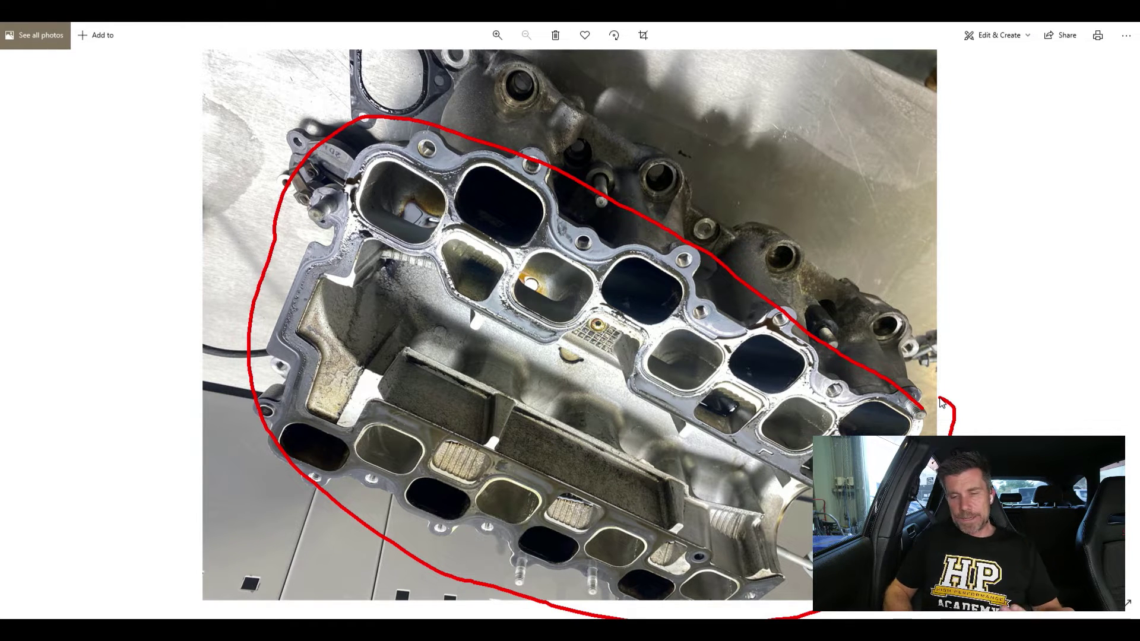
key(Escape)
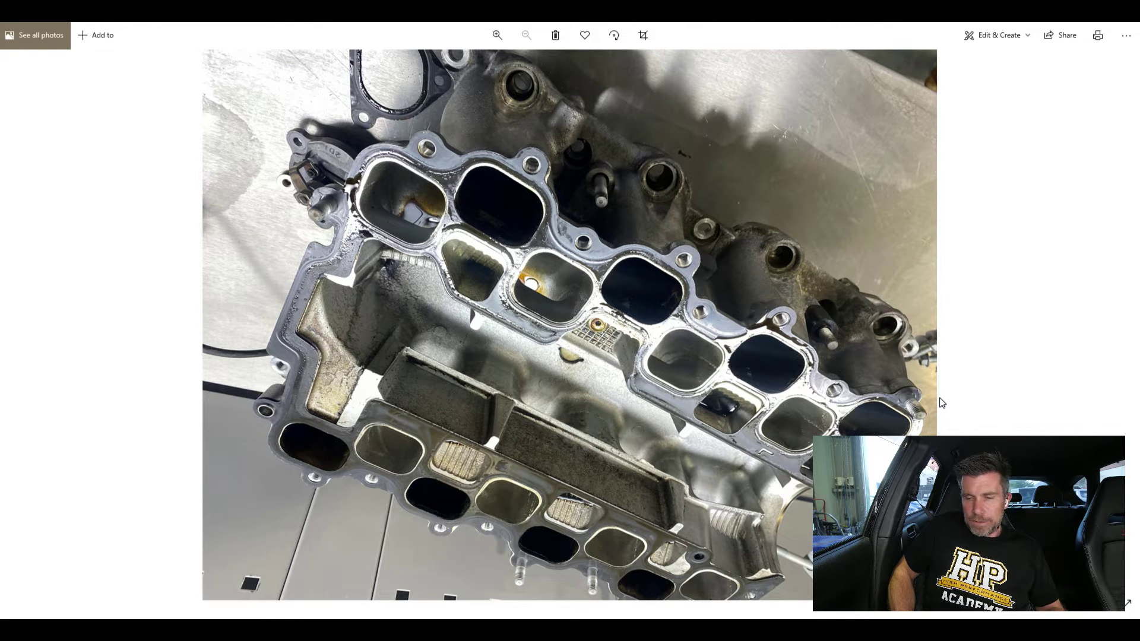
key(Right)
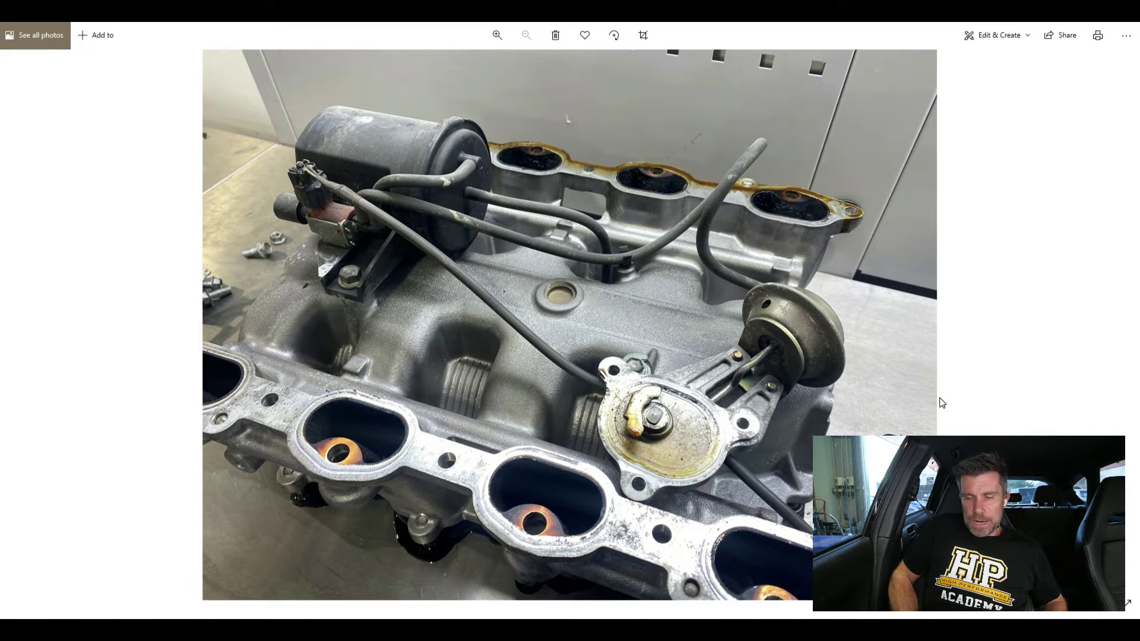
Circle and erase red loops around the actuator linkage and the round plate on the shaft end
mouse_move(841, 306)
mouse_down()
mouse_move(664, 259)
mouse_move(661, 485)
mouse_move(819, 434)
mouse_move(843, 302)
mouse_up()
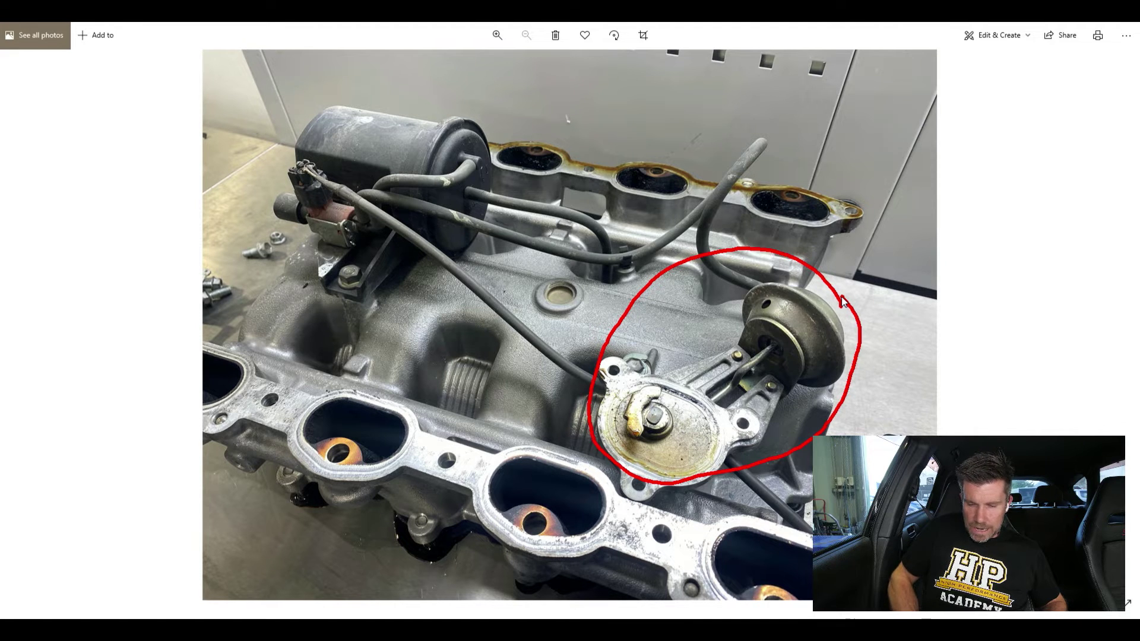
key(e)
mouse_move(701, 394)
mouse_down()
mouse_move(656, 388)
mouse_move(612, 413)
mouse_move(696, 452)
mouse_move(706, 435)
mouse_move(682, 388)
mouse_up()
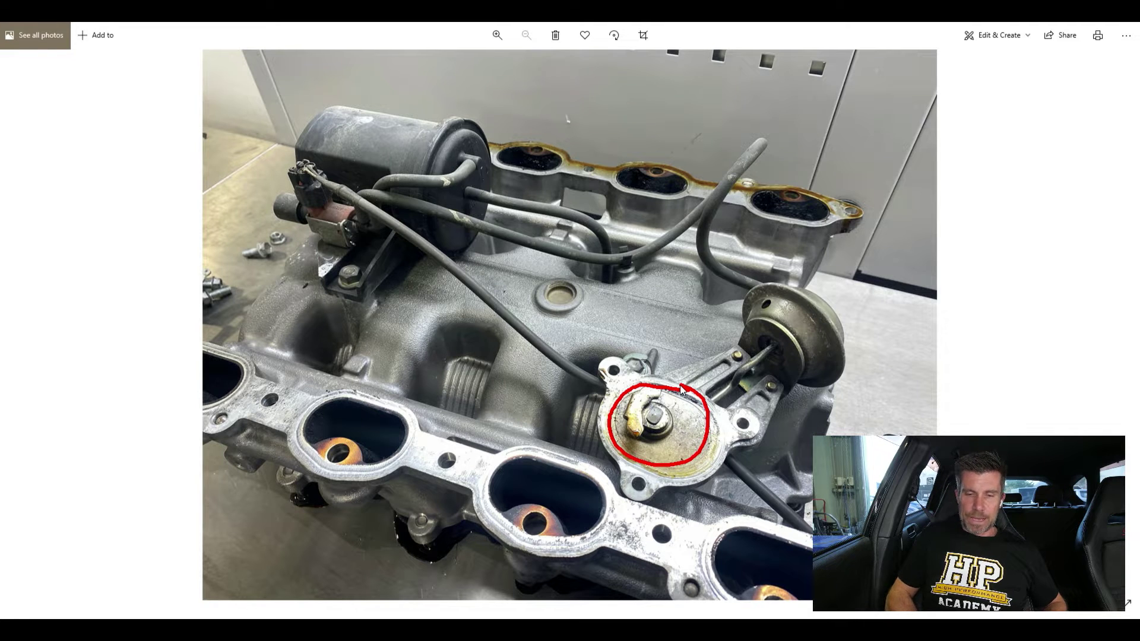
key(e)
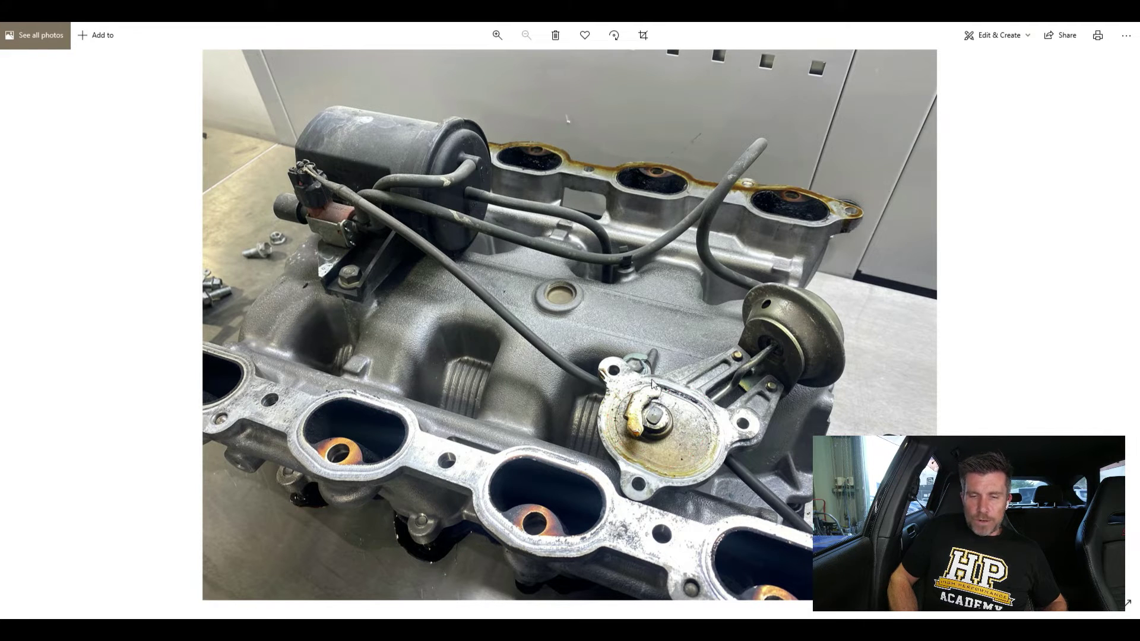
Circle the canister, solenoid and diaphragm valve, clear all marks, and switch to MoTeC M1 Tuner
mouse_move(525, 198)
mouse_down()
mouse_move(502, 139)
mouse_move(403, 75)
mouse_move(251, 118)
mouse_move(270, 197)
mouse_move(423, 260)
mouse_move(481, 254)
mouse_move(515, 193)
mouse_up()
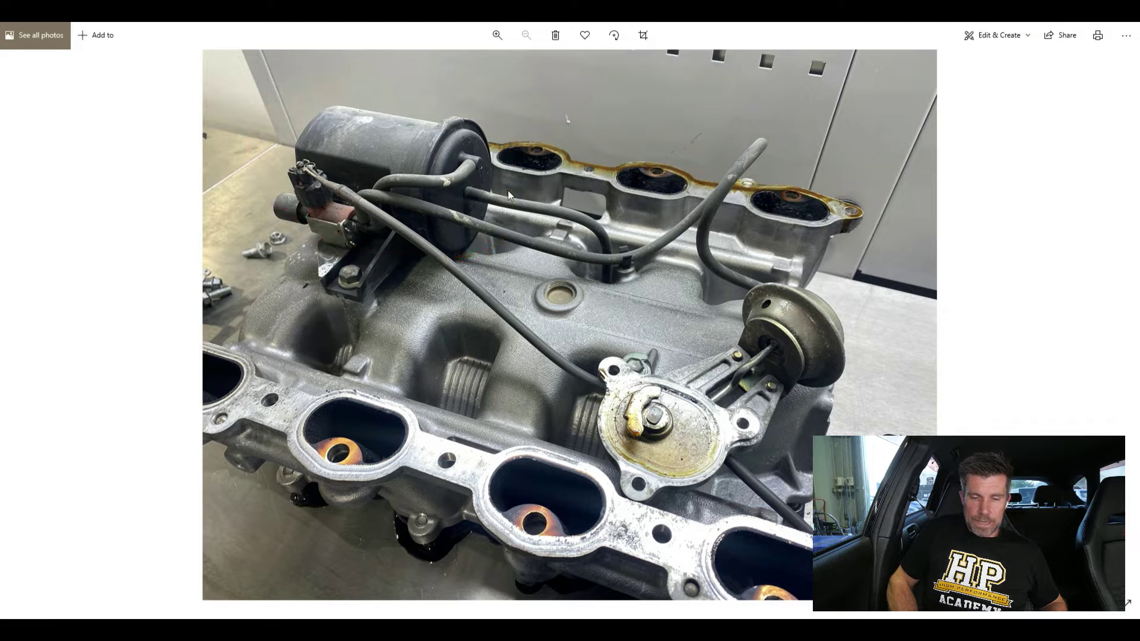
mouse_move(356, 204)
mouse_down()
mouse_move(271, 147)
mouse_move(248, 191)
mouse_move(356, 233)
mouse_move(380, 205)
mouse_up()
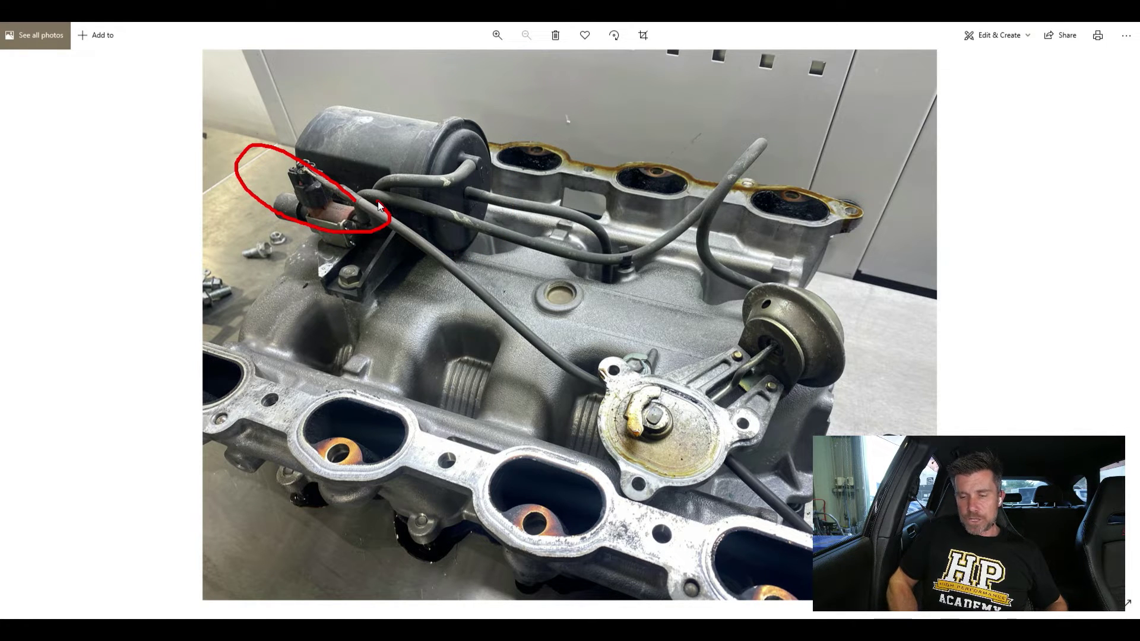
mouse_move(852, 337)
mouse_down()
mouse_move(745, 282)
mouse_move(788, 389)
mouse_move(878, 354)
mouse_move(837, 294)
mouse_up()
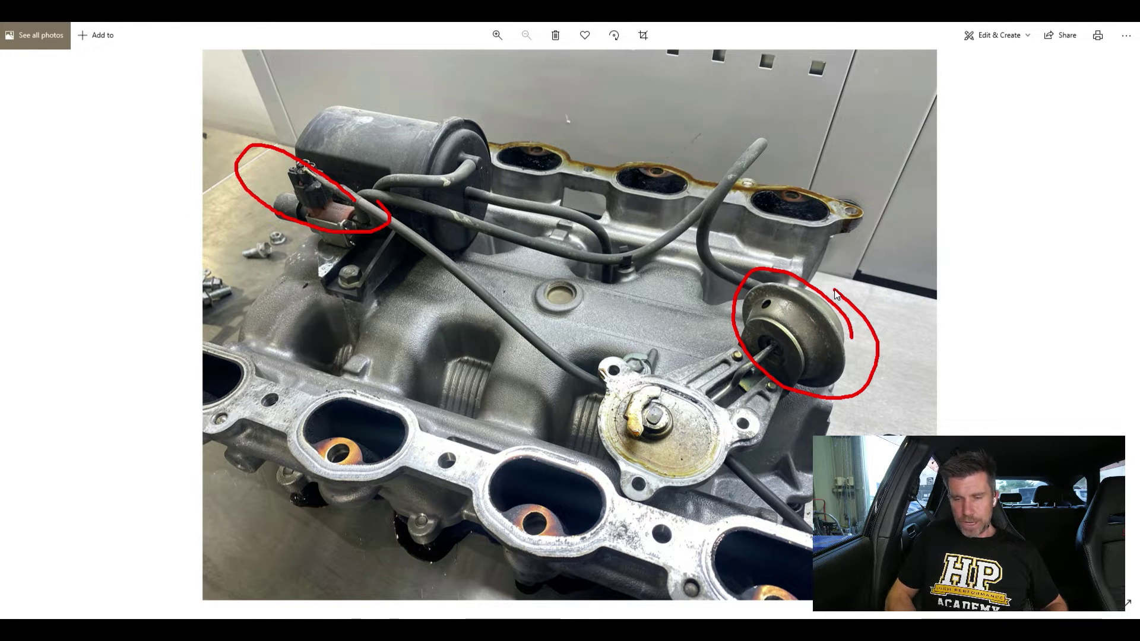
key(Escape)
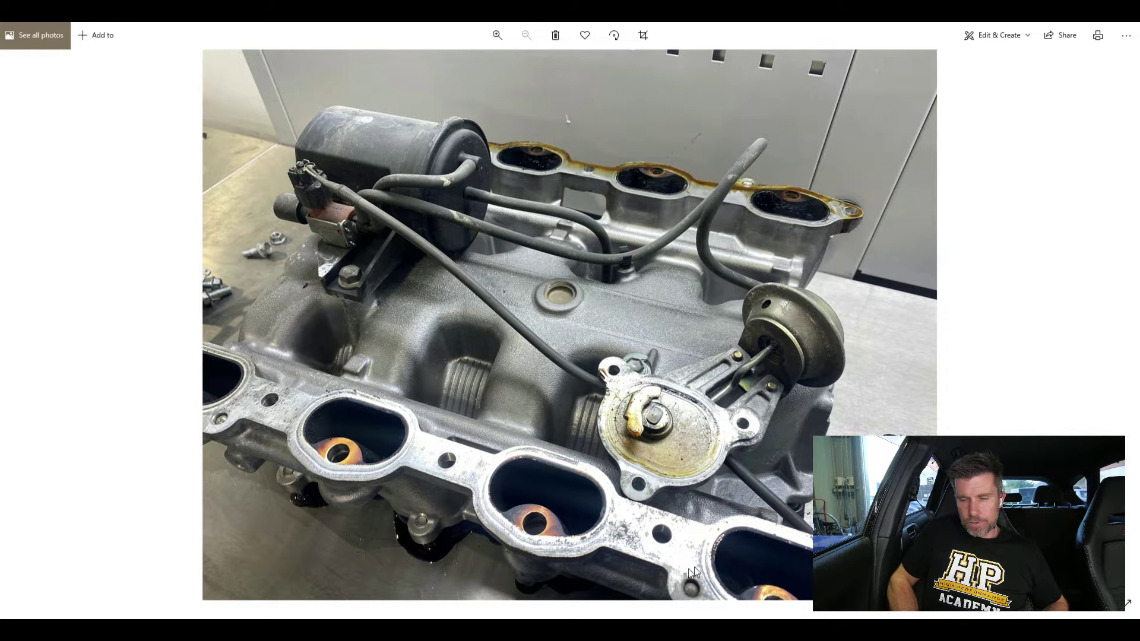
click(599, 570)
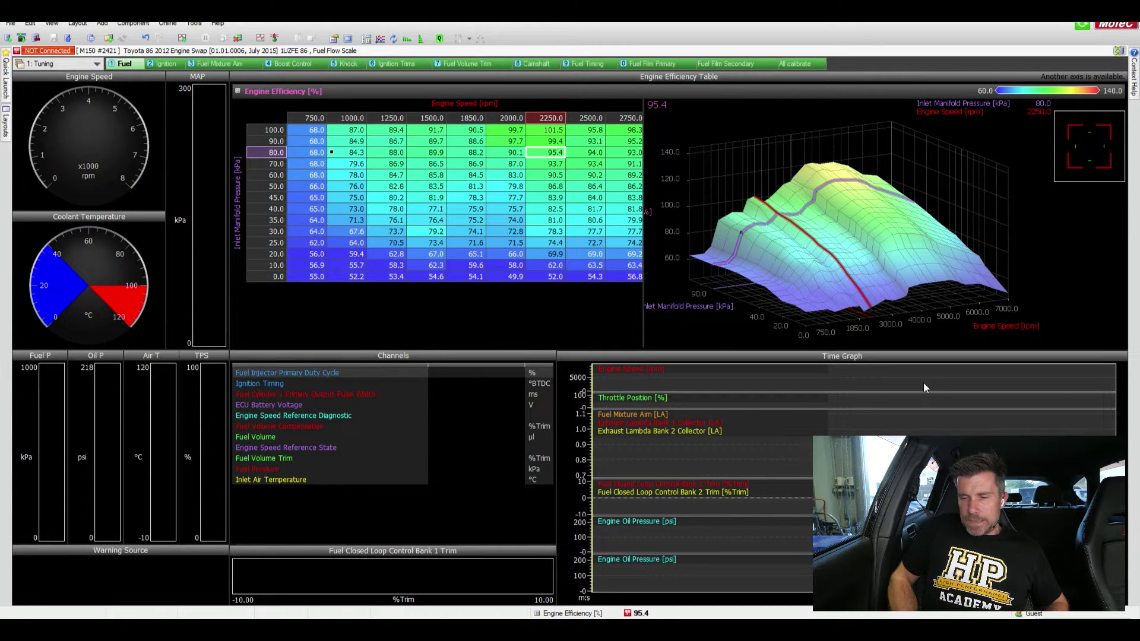
Circle the 3D engine efficiency map and its ridge in red, erasing each loop
mouse_move(944, 176)
mouse_down()
mouse_move(914, 151)
mouse_move(698, 277)
mouse_move(968, 184)
mouse_move(943, 163)
mouse_up()
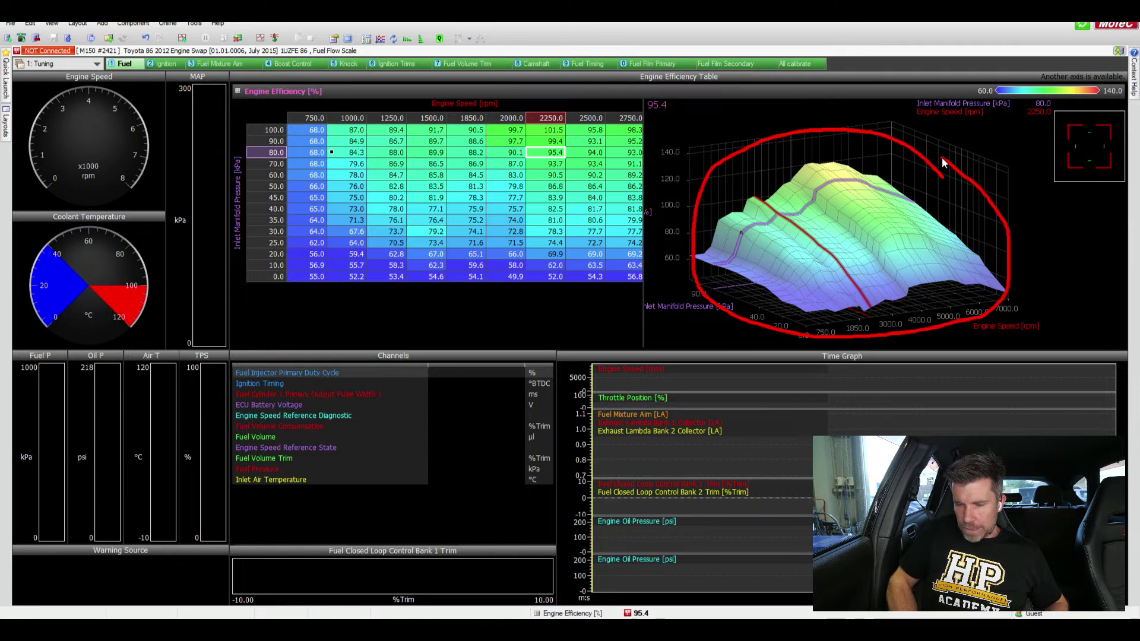
key(e)
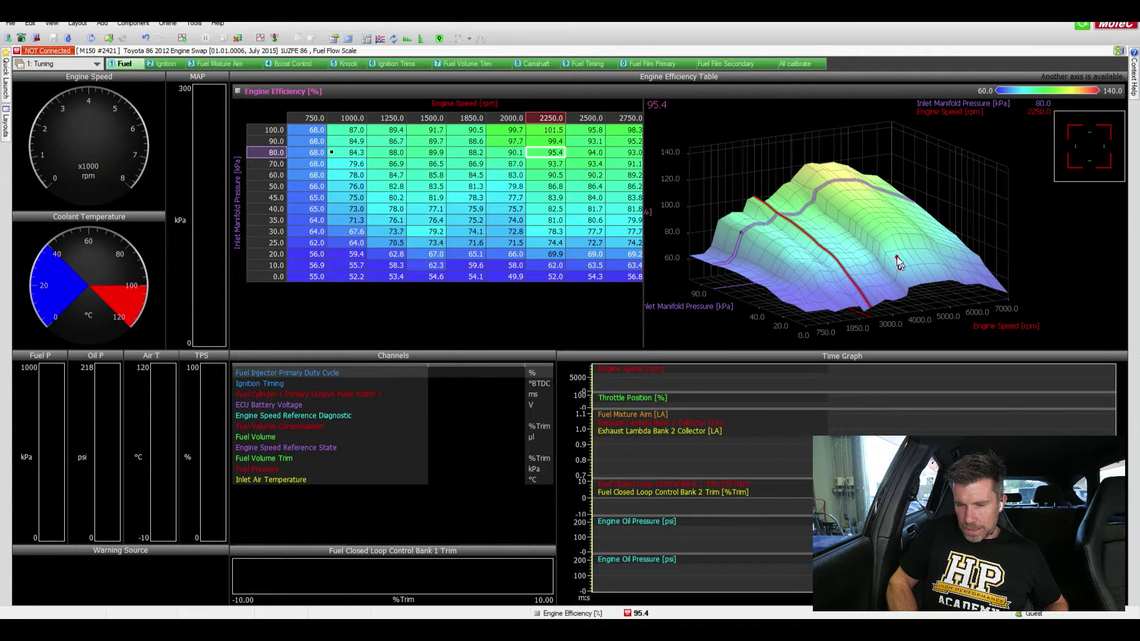
mouse_move(898, 263)
mouse_down()
mouse_move(828, 191)
mouse_move(813, 221)
mouse_move(872, 285)
mouse_move(915, 291)
mouse_up()
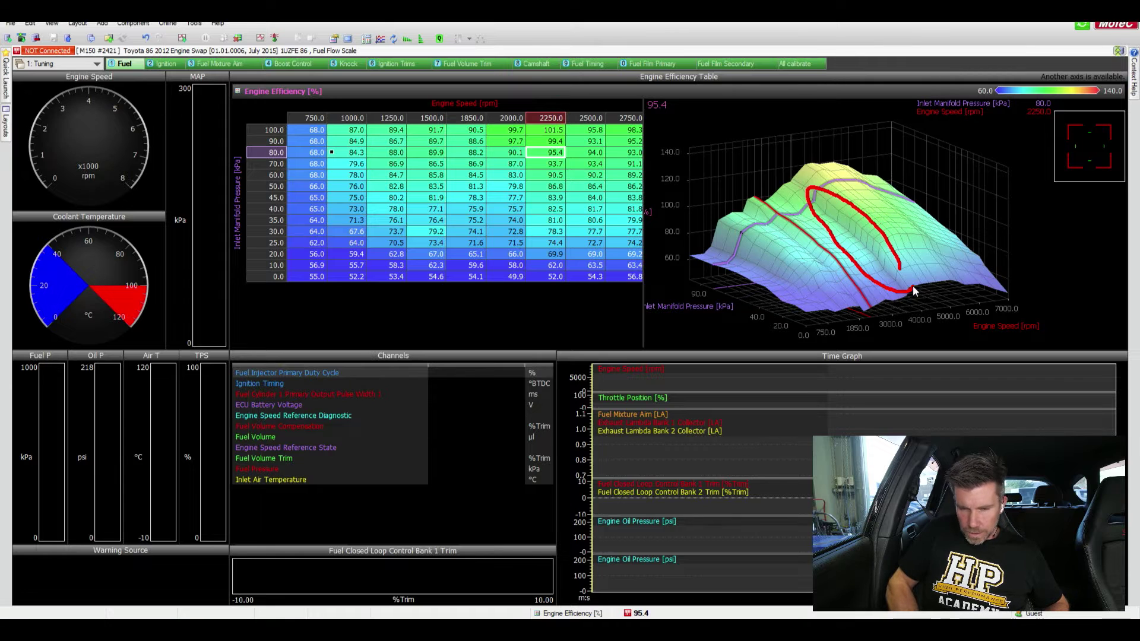
key(e)
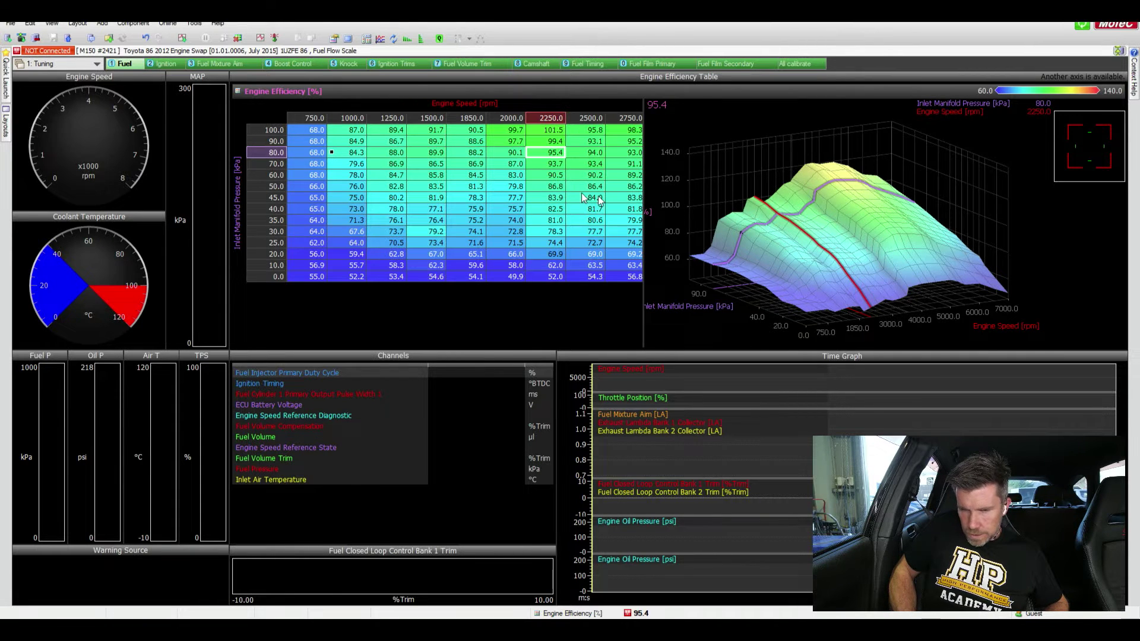
Move the table selection to 3550 rpm / 50 kPa and circle the 3250–3550 rpm columns in red
key(Right)
key(Right)
key(Right)
key(Right)
key(Right)
key(Down)
key(Down)
key(Down)
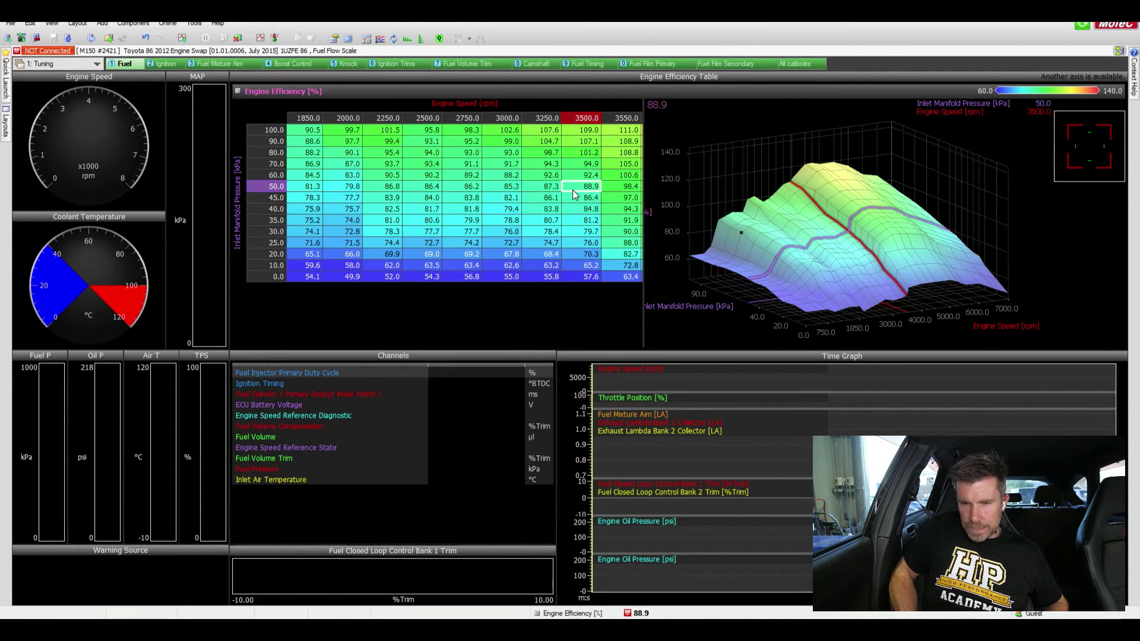
key(Right)
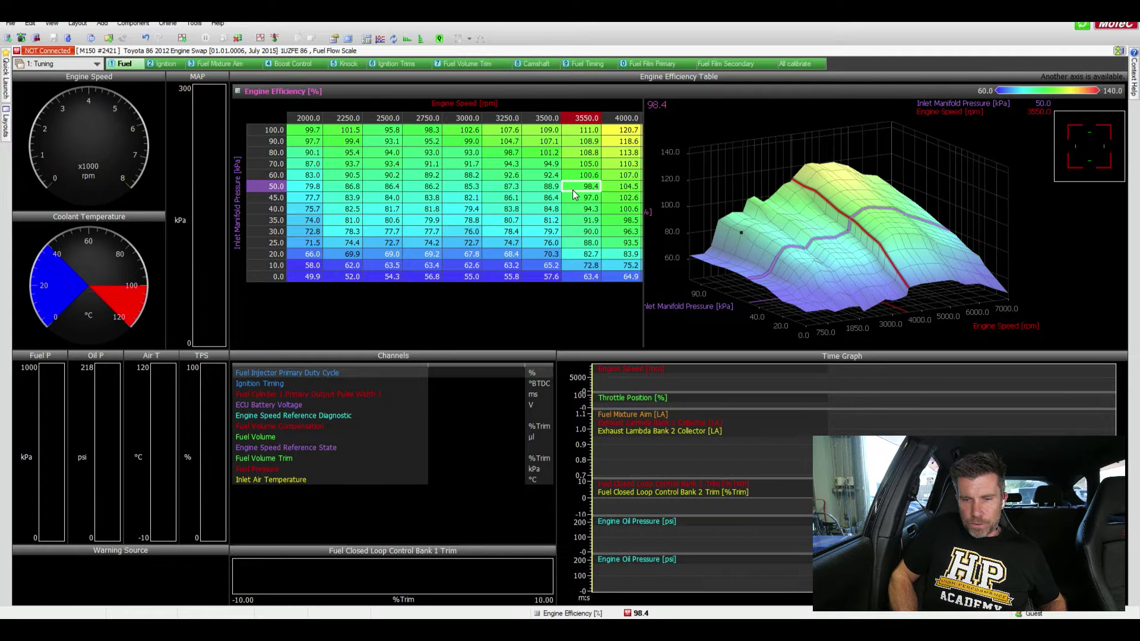
mouse_move(603, 113)
mouse_down()
mouse_move(581, 97)
mouse_move(503, 145)
mouse_move(512, 238)
mouse_move(546, 296)
mouse_move(595, 283)
mouse_move(602, 107)
mouse_up()
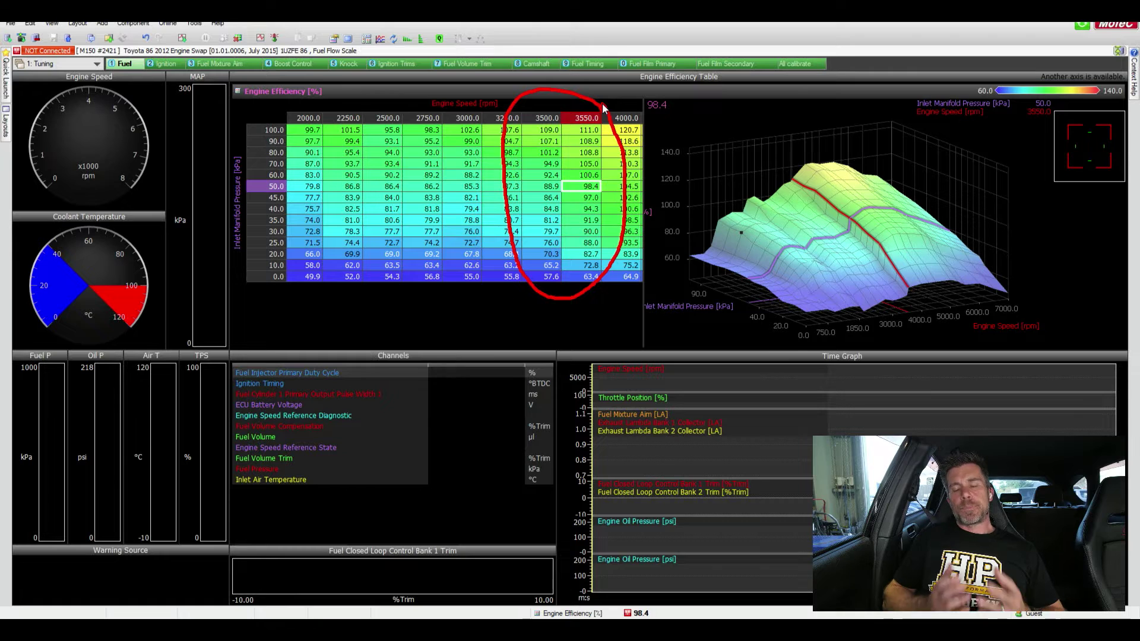
Clear the table loop, circle the 3D surface peak, and finish with a loop around the red-rpm-line ridge
key(Escape)
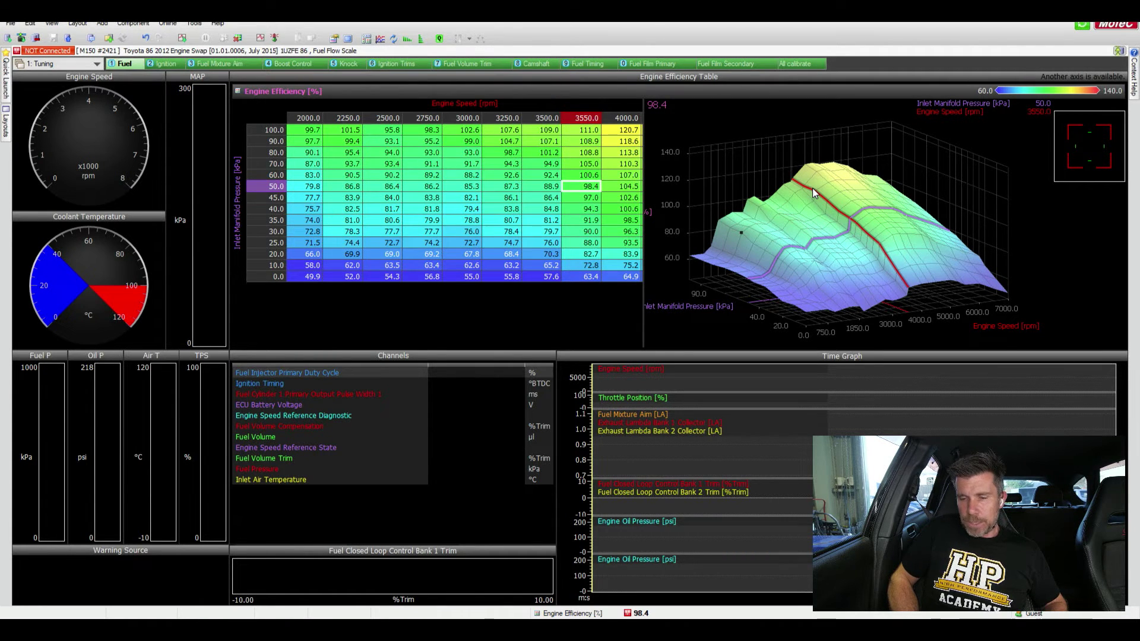
mouse_move(814, 189)
mouse_down()
mouse_move(804, 168)
mouse_move(780, 181)
mouse_move(780, 194)
mouse_move(815, 194)
mouse_up()
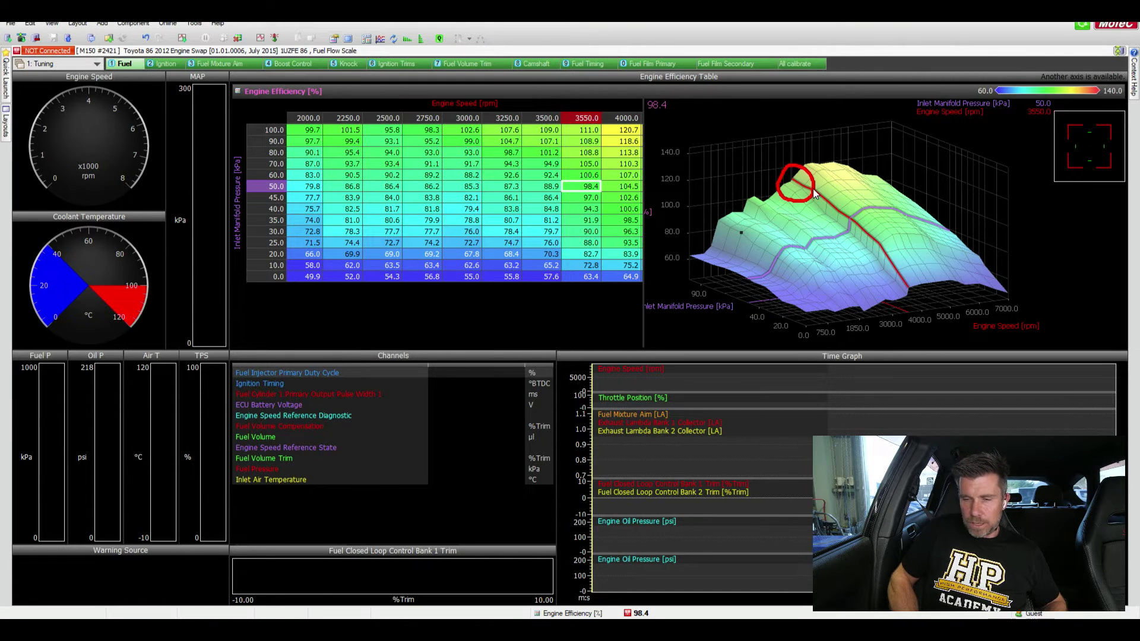
mouse_move(903, 189)
mouse_down()
mouse_move(838, 153)
mouse_move(768, 159)
mouse_move(713, 201)
mouse_move(704, 251)
mouse_move(720, 260)
mouse_move(911, 184)
mouse_up()
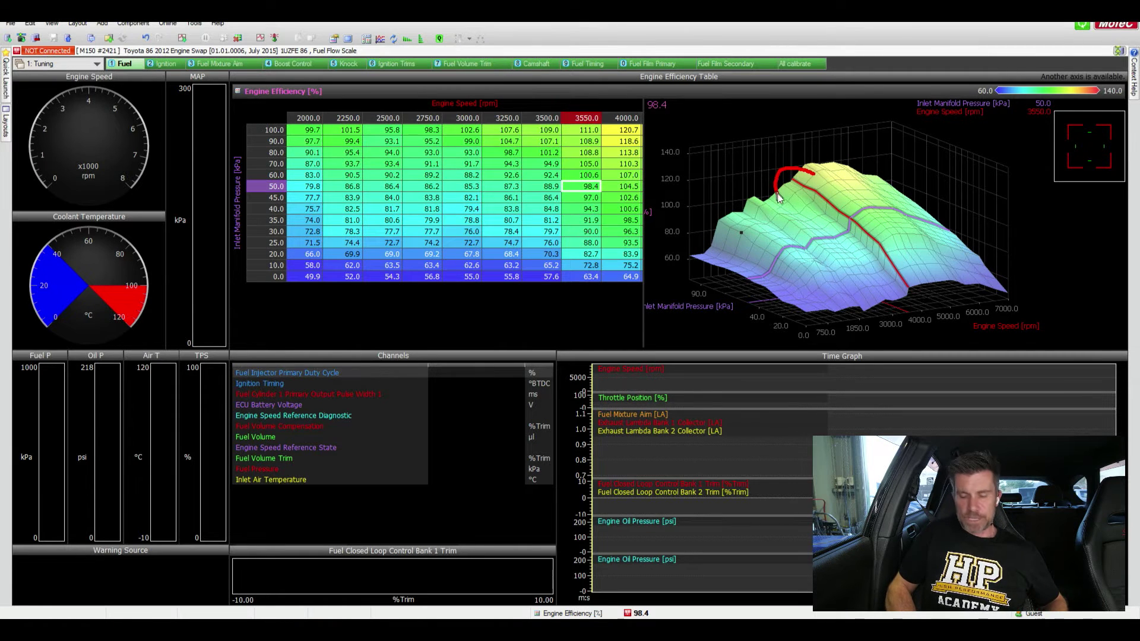
mouse_move(778, 193)
mouse_down()
mouse_move(806, 204)
mouse_move(814, 174)
mouse_up()
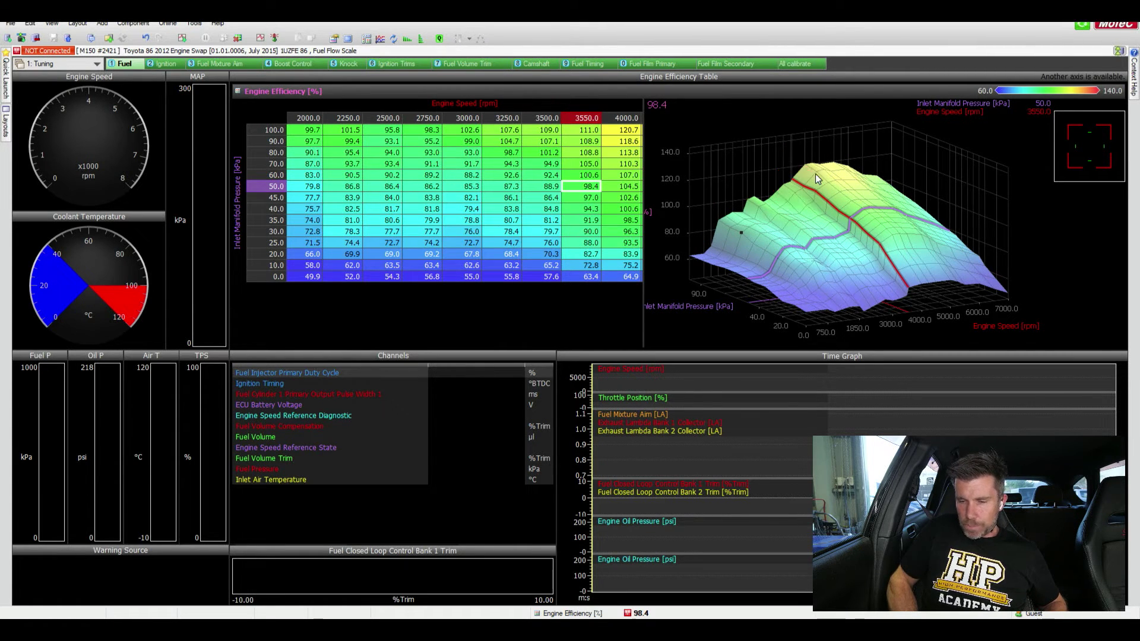
mouse_move(890, 256)
mouse_down()
mouse_move(855, 198)
mouse_move(819, 200)
mouse_move(821, 231)
mouse_move(864, 261)
mouse_move(892, 238)
mouse_up()
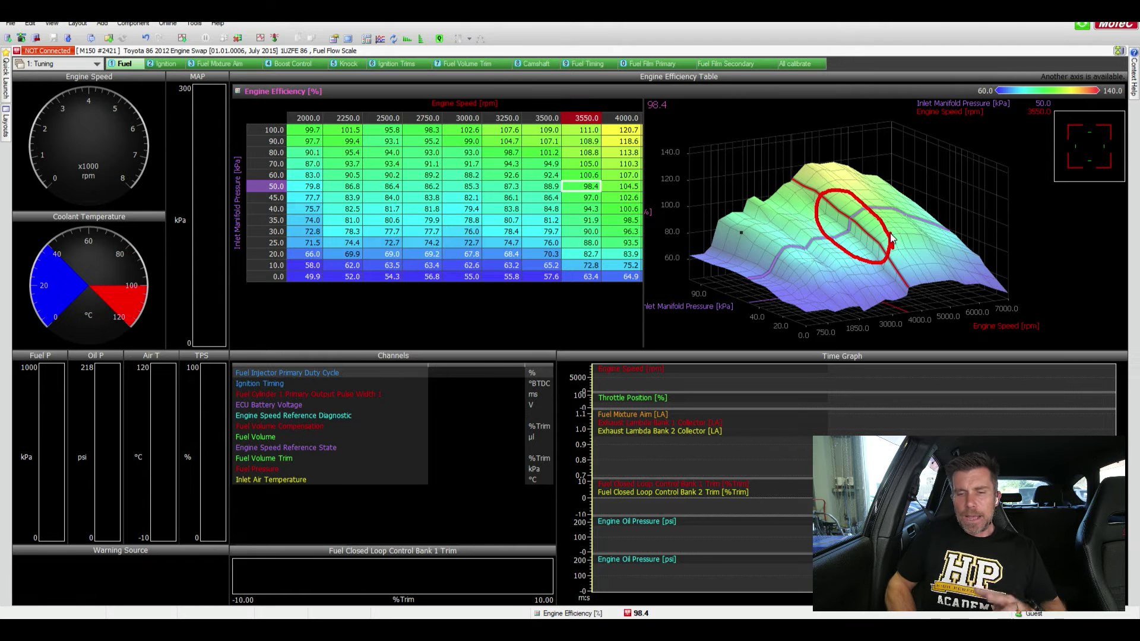
Redraw red loops around the 3D surface ridge, the 3250–3550 rpm table columns, and the rpm line crossing
key(Escape)
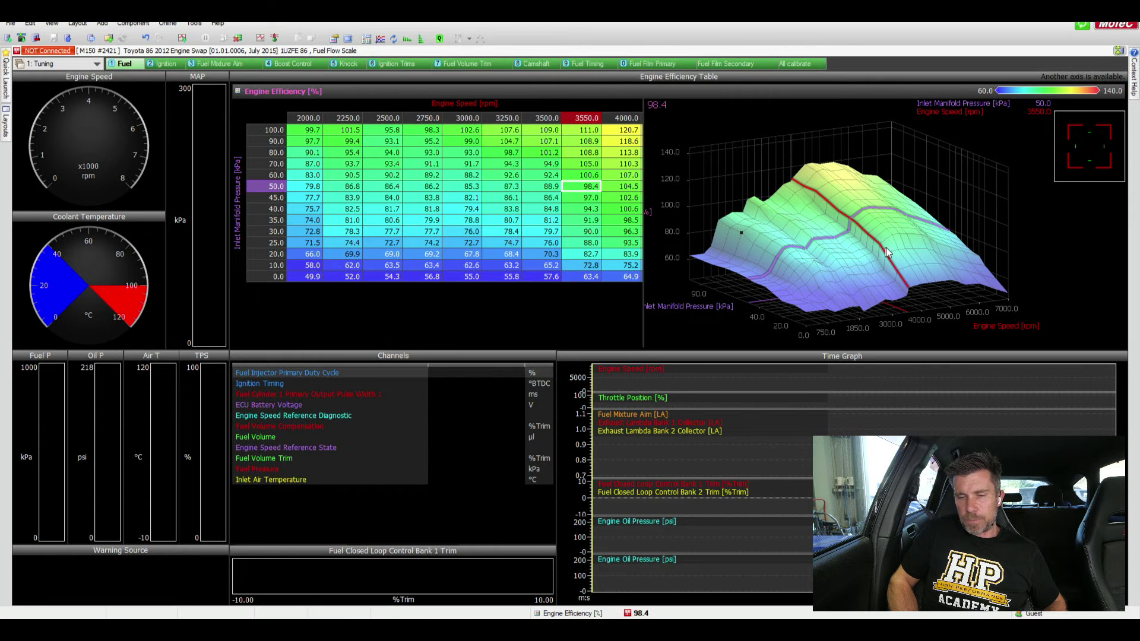
mouse_move(886, 247)
mouse_down()
mouse_move(838, 192)
mouse_move(838, 237)
mouse_move(885, 249)
mouse_up()
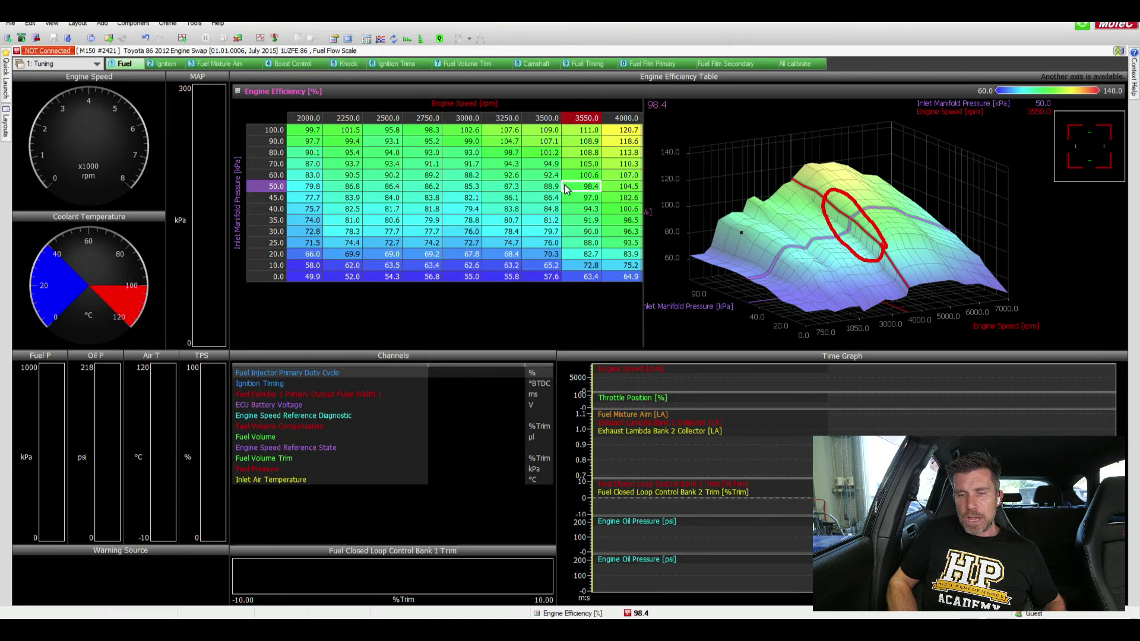
mouse_move(615, 126)
mouse_down()
mouse_move(573, 93)
mouse_move(515, 185)
mouse_move(541, 309)
mouse_move(619, 109)
mouse_up()
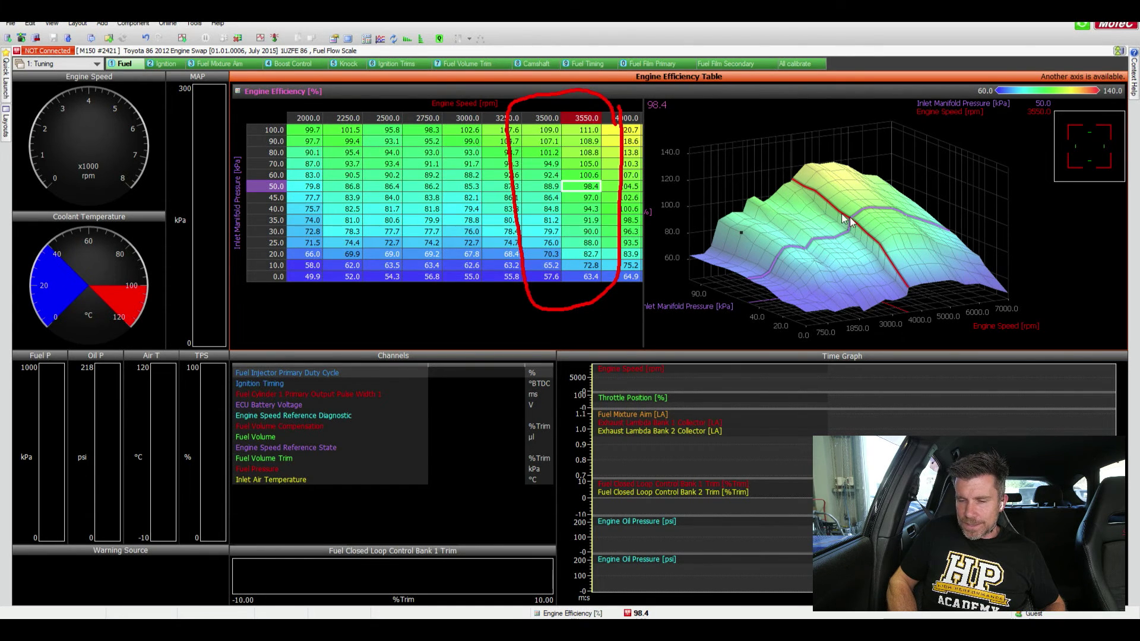
mouse_move(889, 247)
mouse_down()
mouse_move(831, 199)
mouse_move(832, 223)
mouse_move(870, 262)
mouse_move(892, 249)
mouse_up()
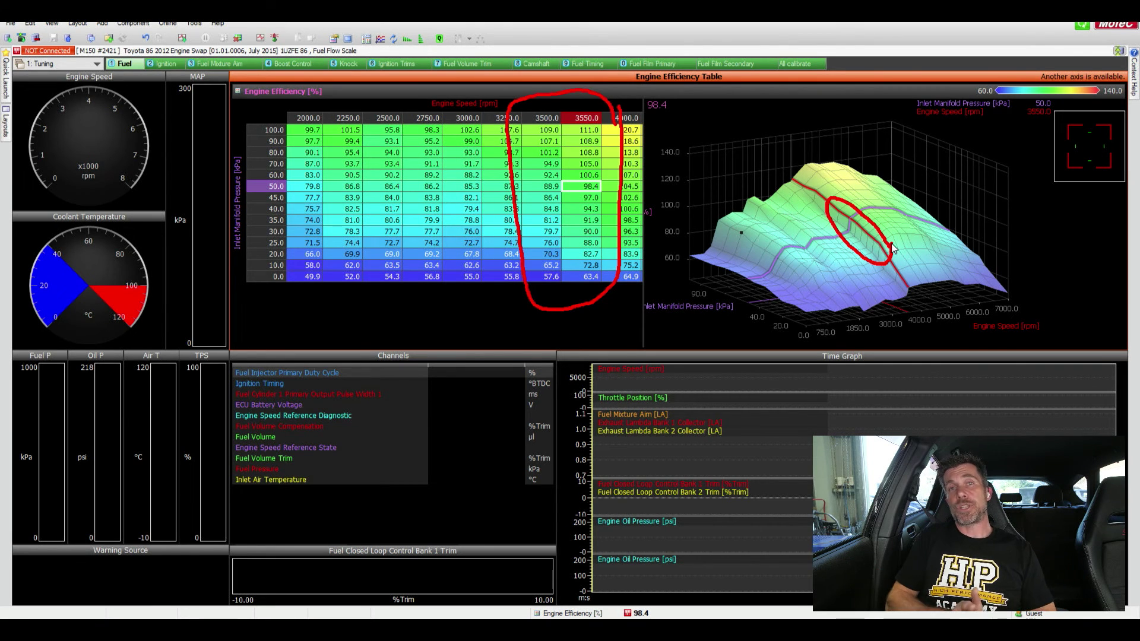